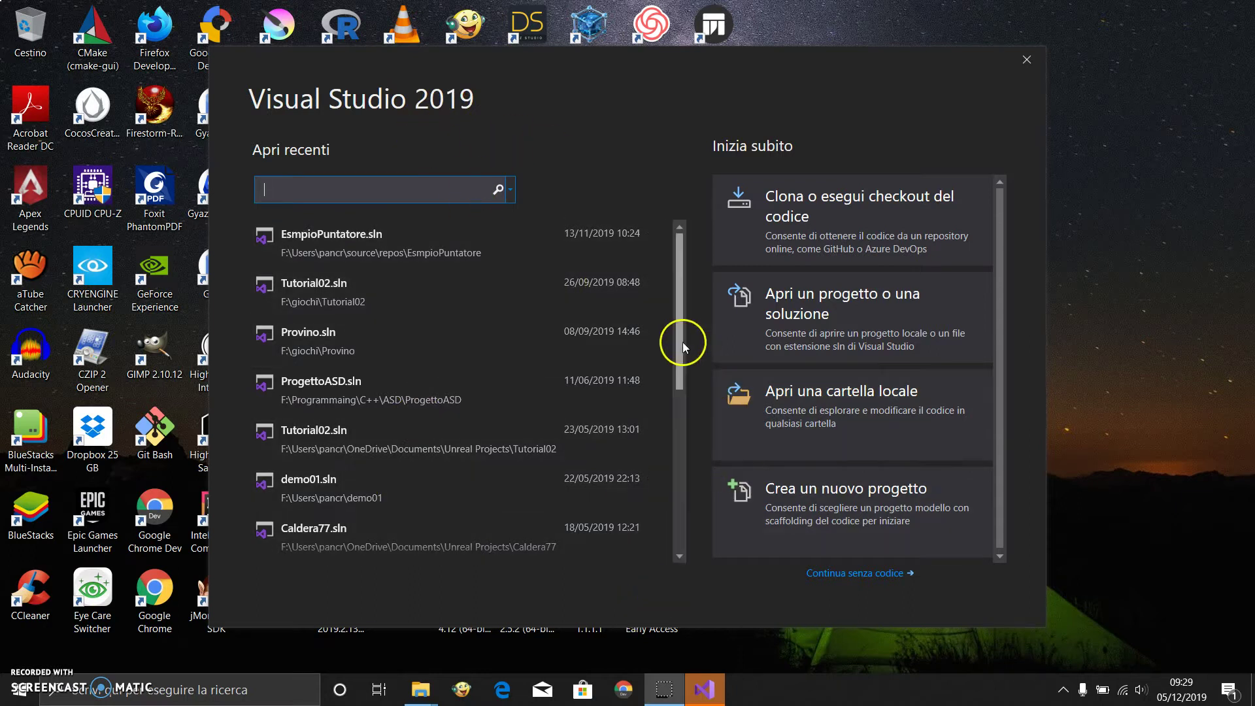
# Start creating a new project and filter the templates by the C# language and the Windows platform.
pyautogui.moveTo(678, 268); pyautogui.dragTo(888, 333)
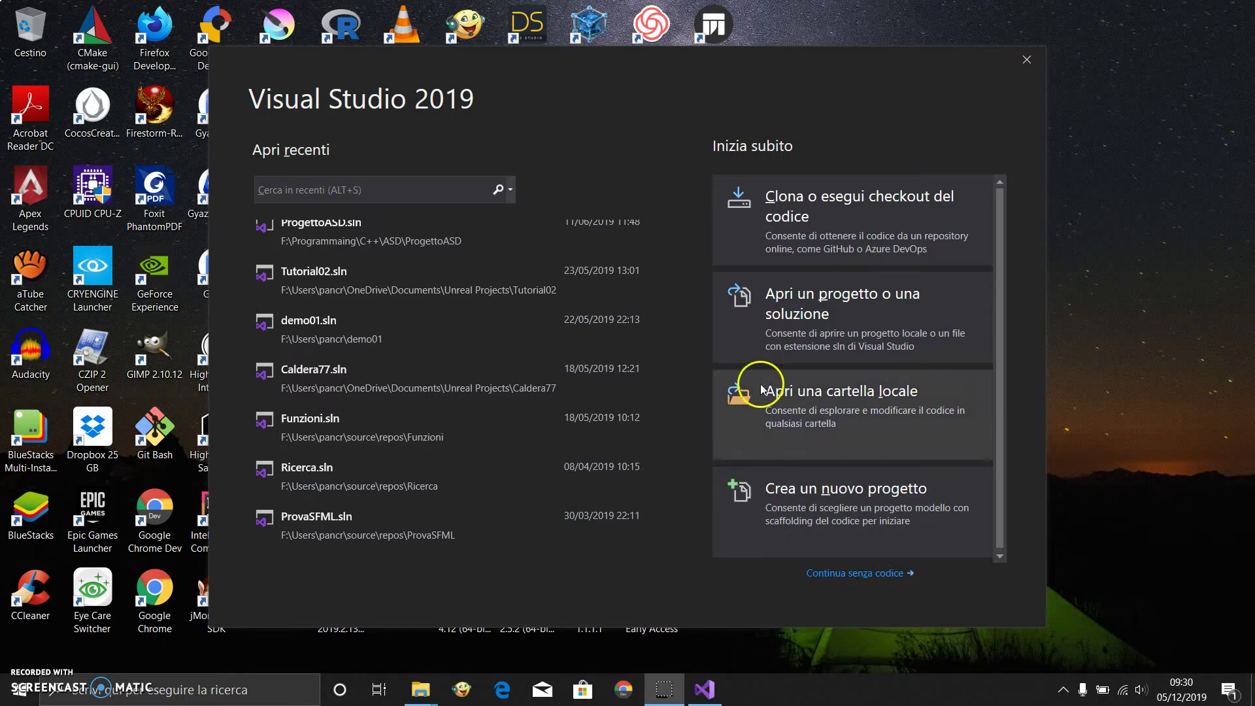
pyautogui.click(838, 508)
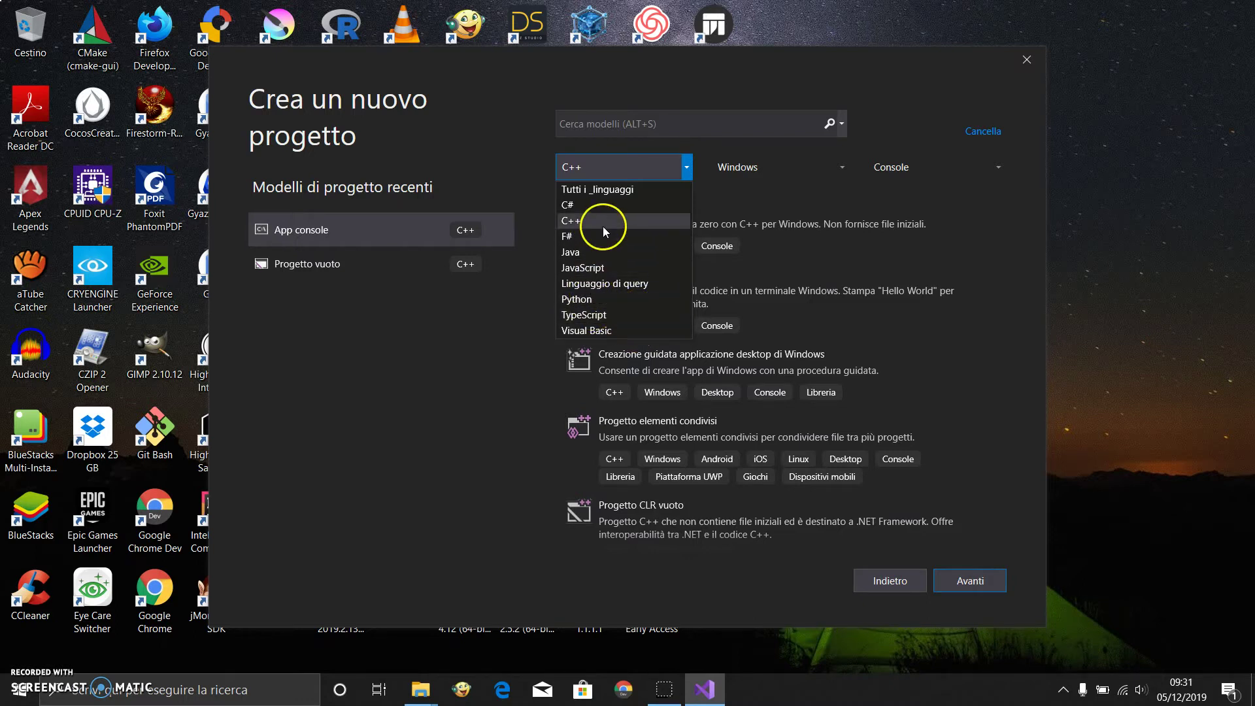
pyautogui.click(609, 211)
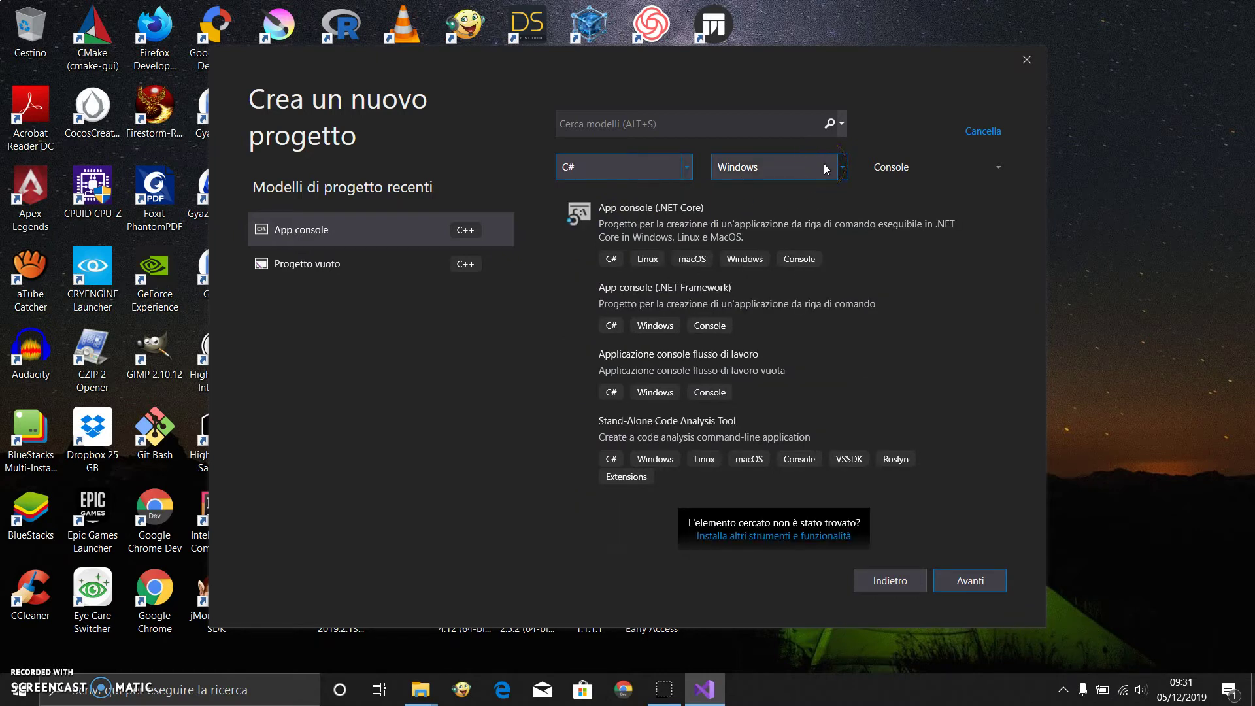
pyautogui.click(847, 164)
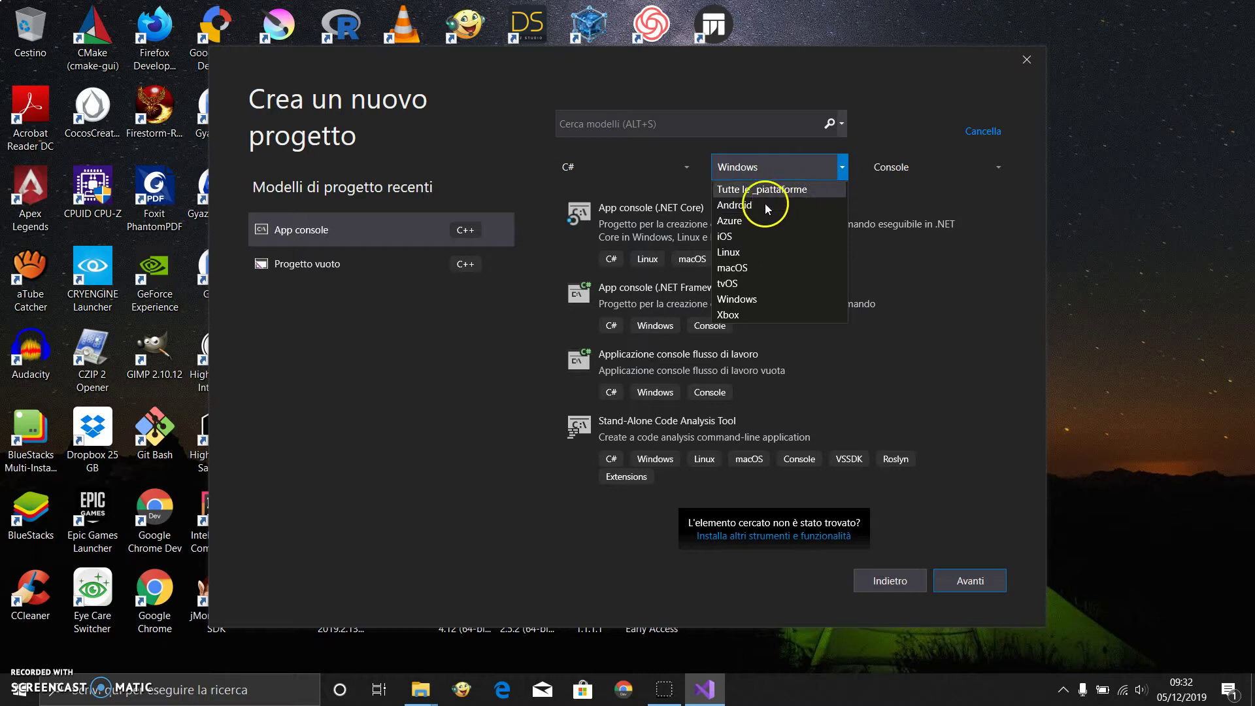
pyautogui.click(764, 300)
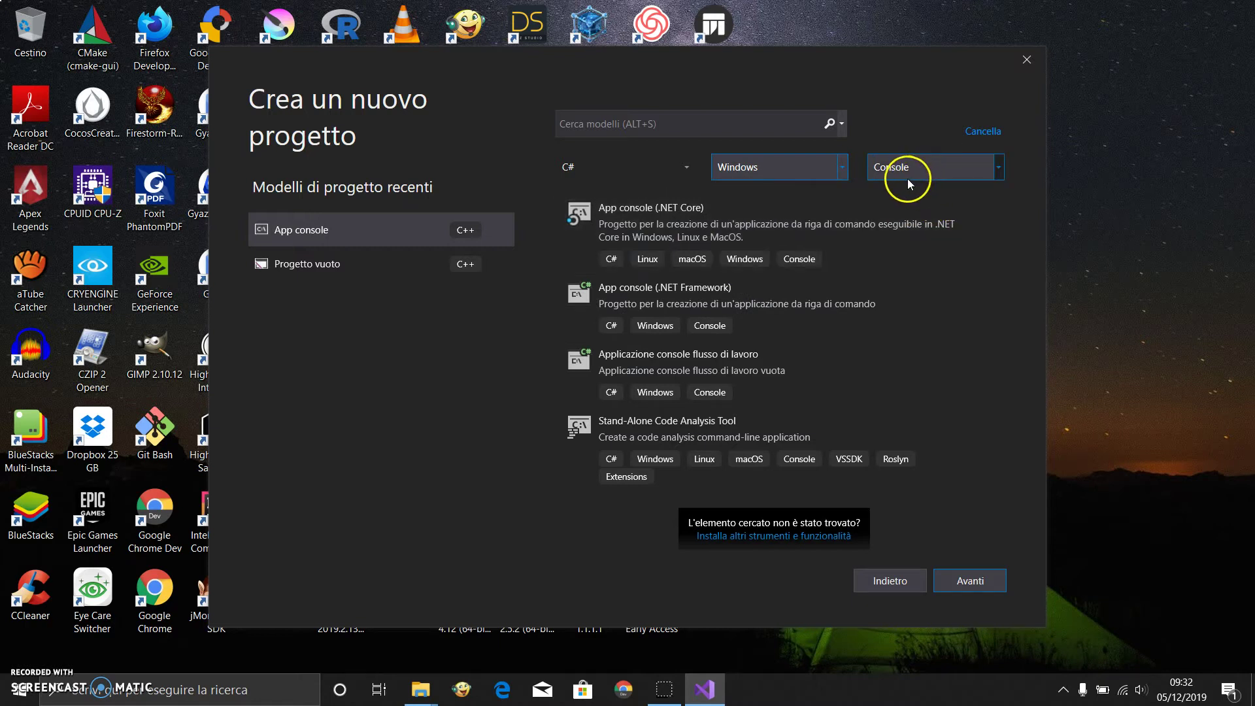
# Browse the available project types and keep Console as the project type filter.
pyautogui.click(999, 168)
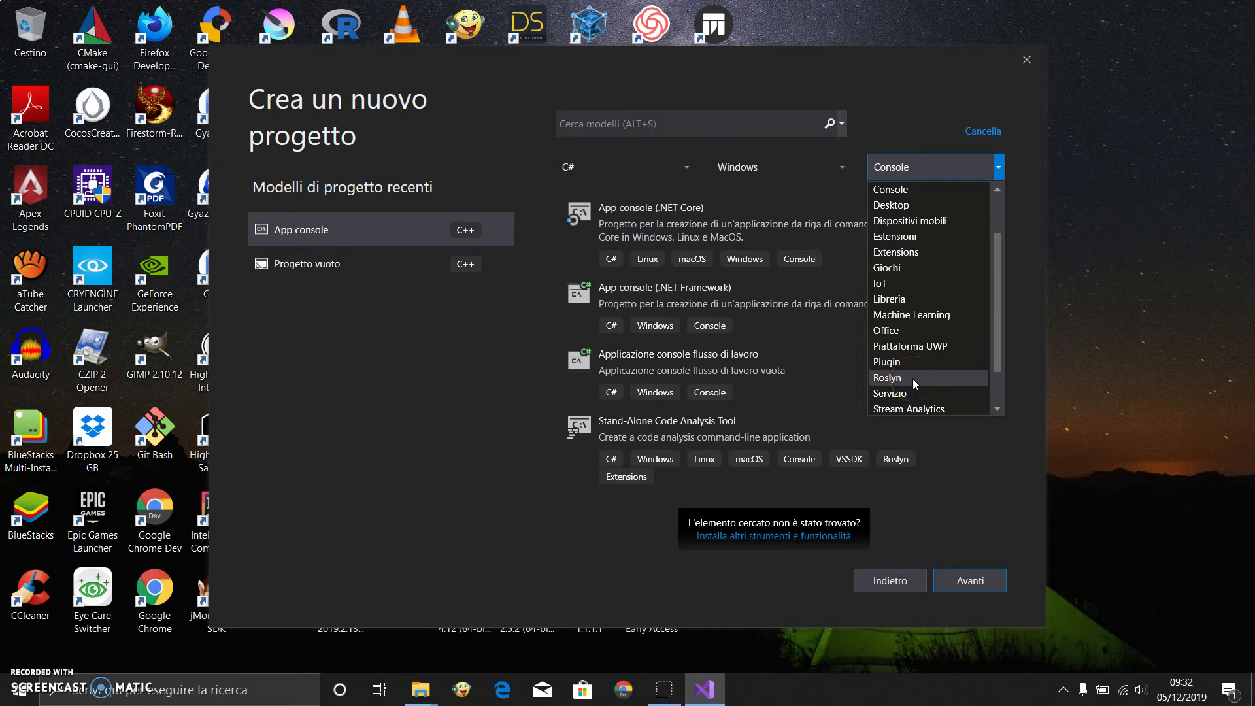
pyautogui.scroll(-1, 913, 379)
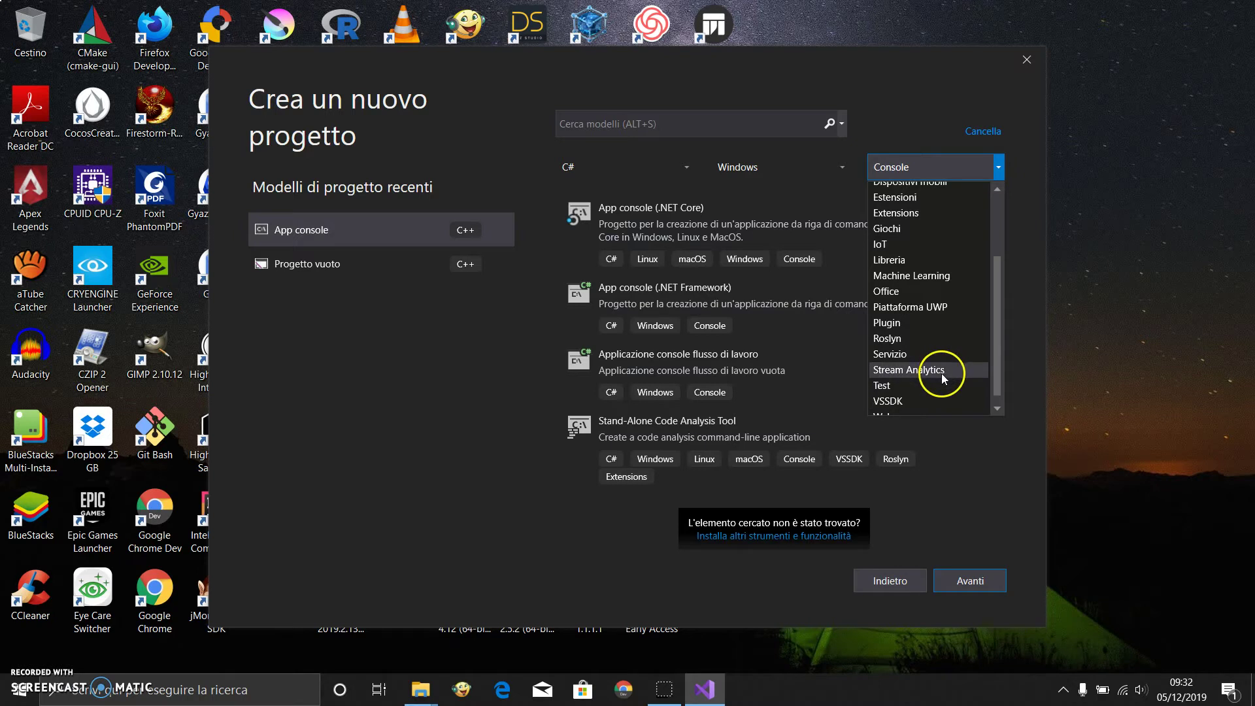
pyautogui.scroll(-1, 924, 386)
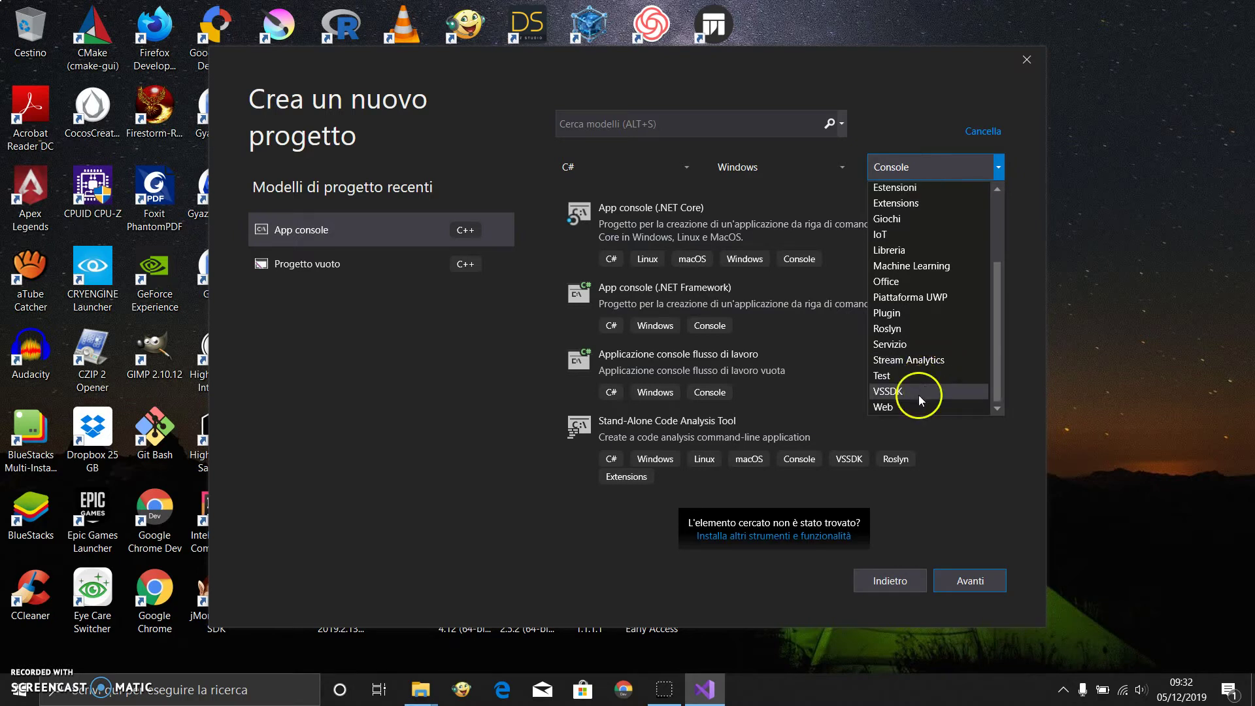
pyautogui.scroll(3, 1000, 346)
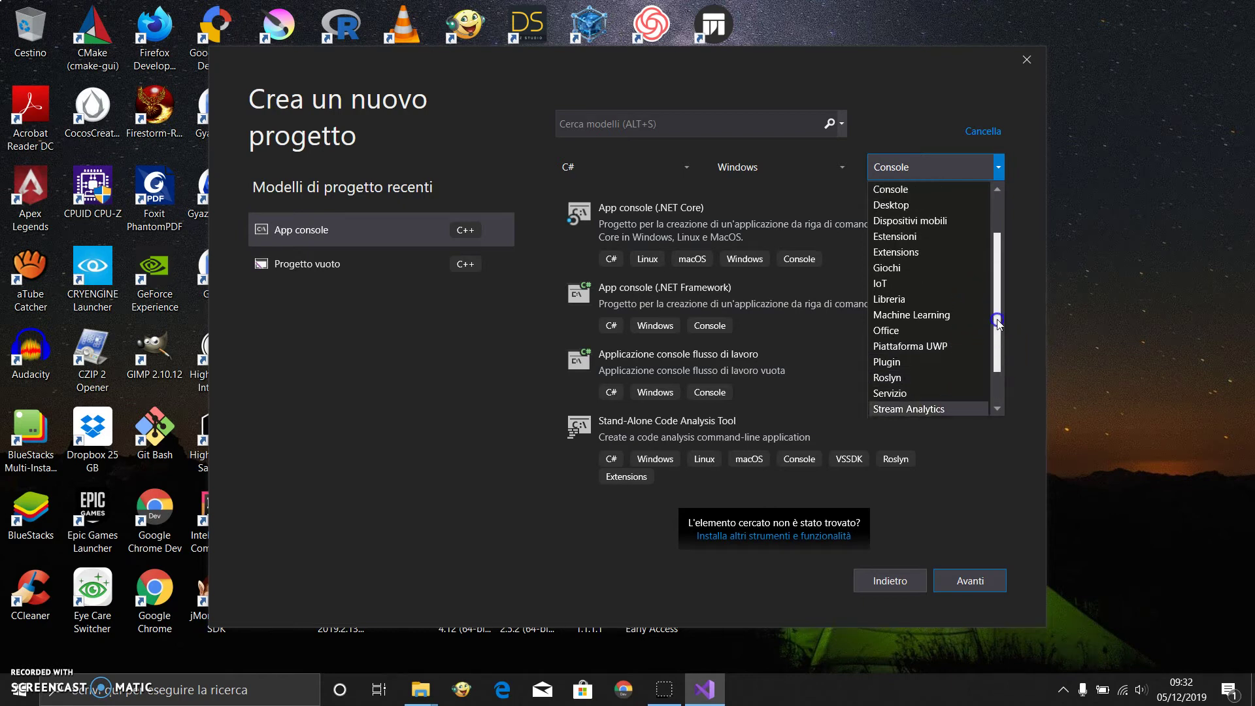
pyautogui.click(931, 255)
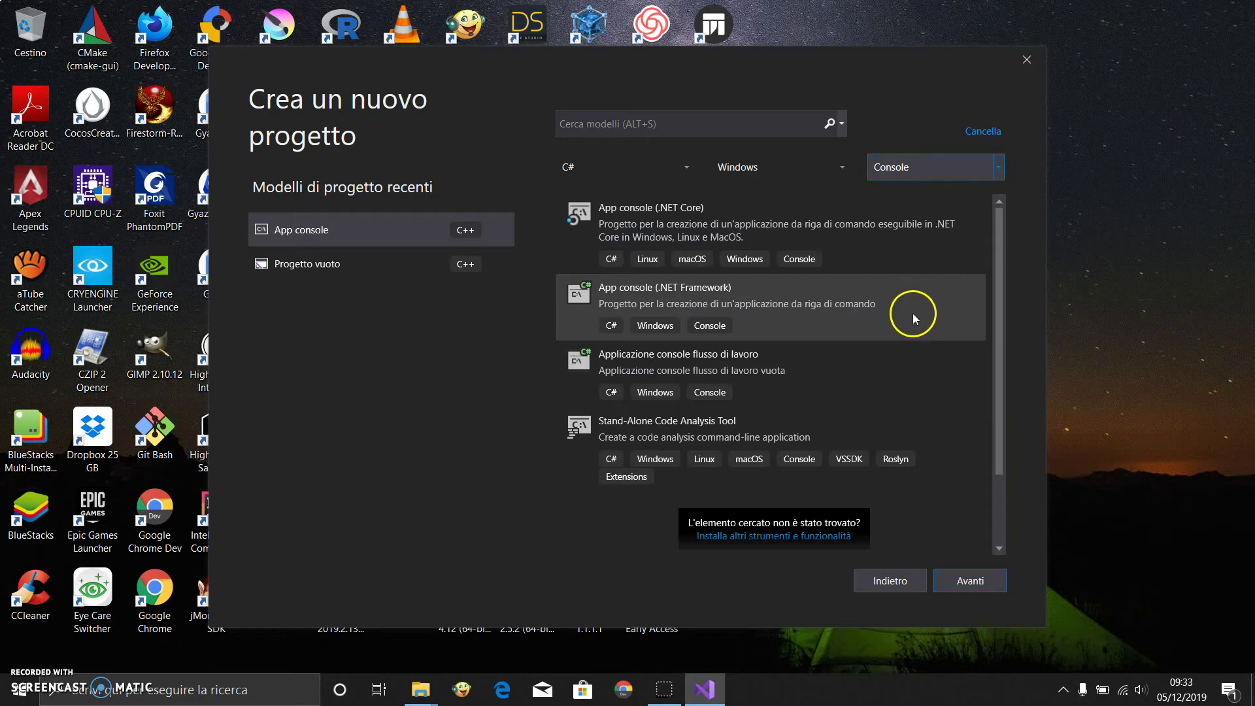
# Choose the C# template "Applicazione console flusso di lavoro" and proceed to the project configuration.
pyautogui.hotkey('alt', 'p')
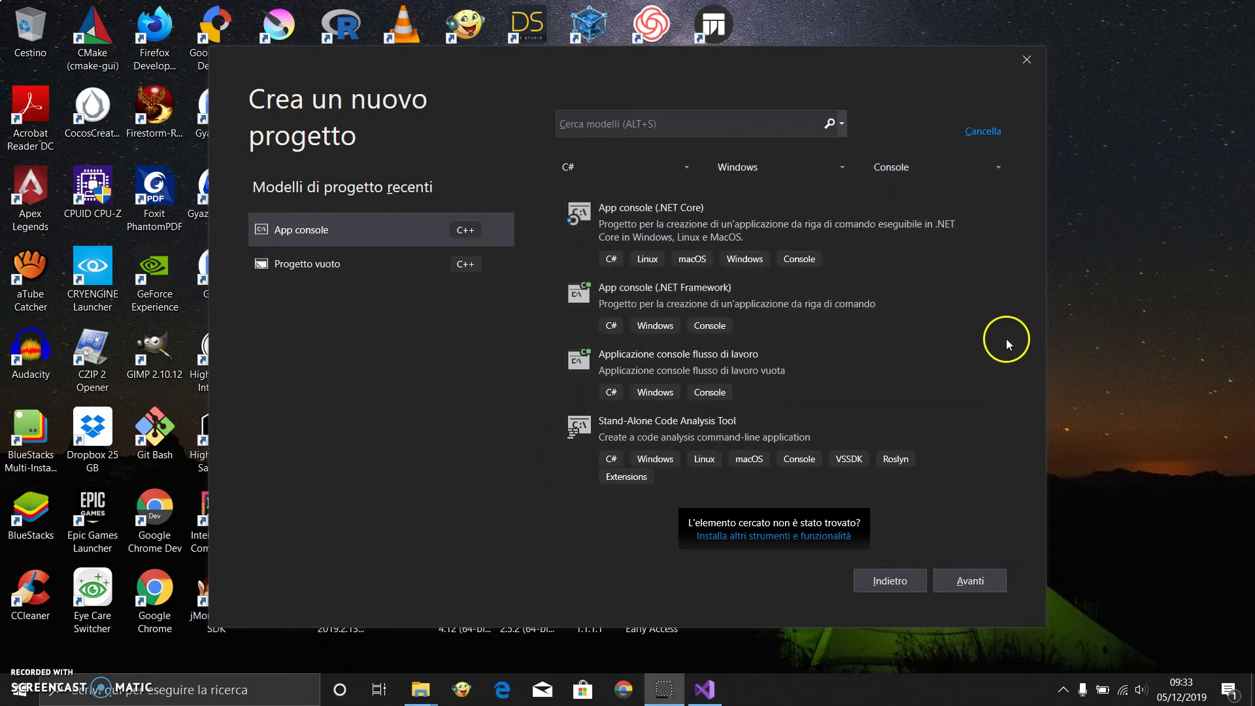
pyautogui.scroll(-1, 994, 392)
pyautogui.moveTo(986, 456); pyautogui.dragTo(968, 410)
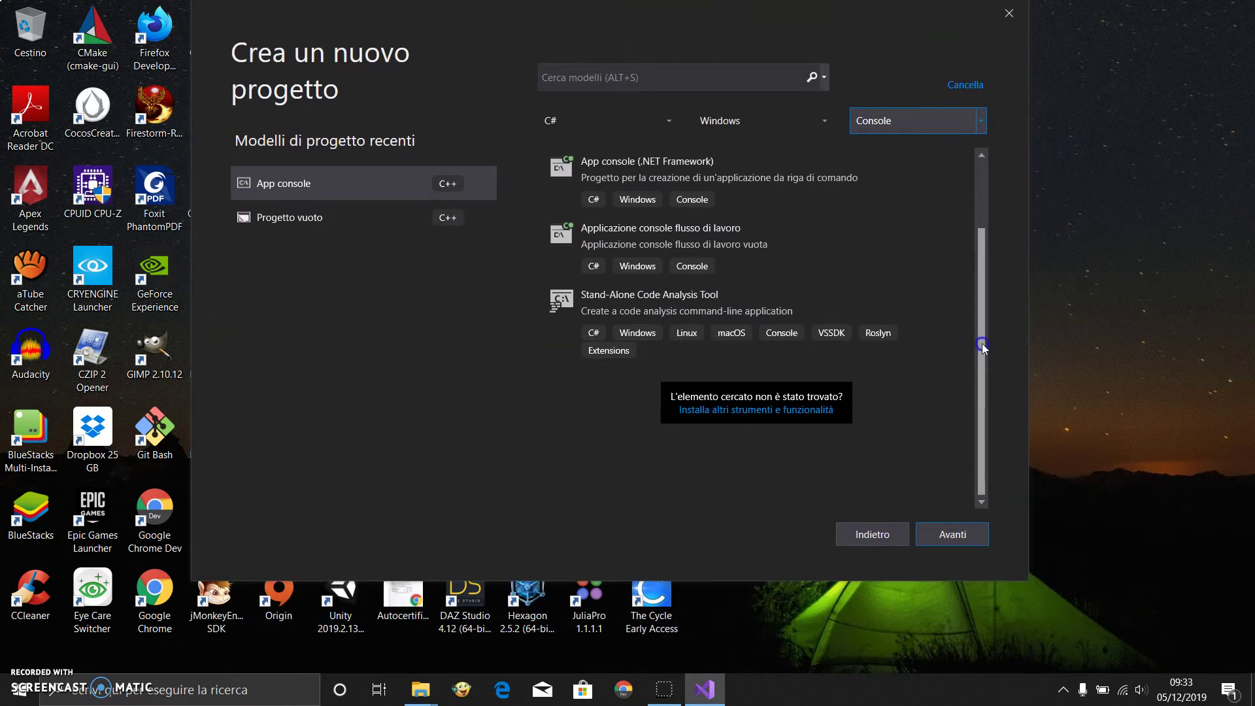
pyautogui.scroll(1, 984, 358)
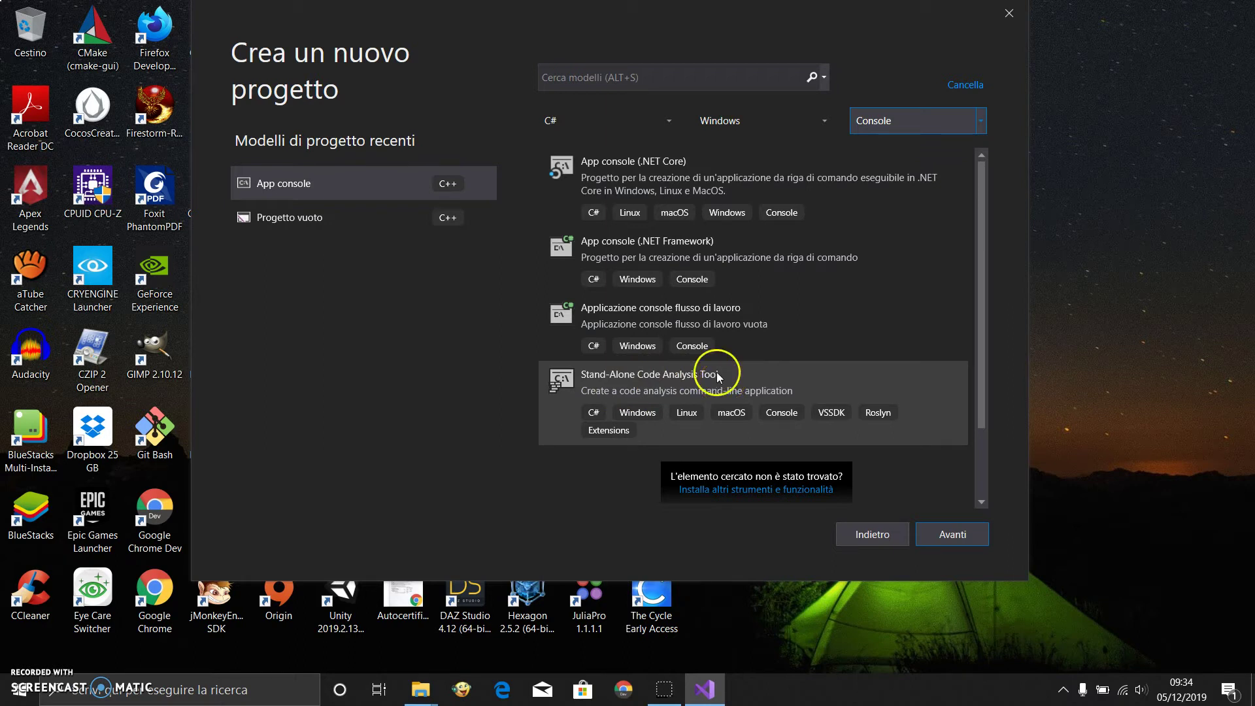
pyautogui.click(731, 326)
pyautogui.click(695, 331)
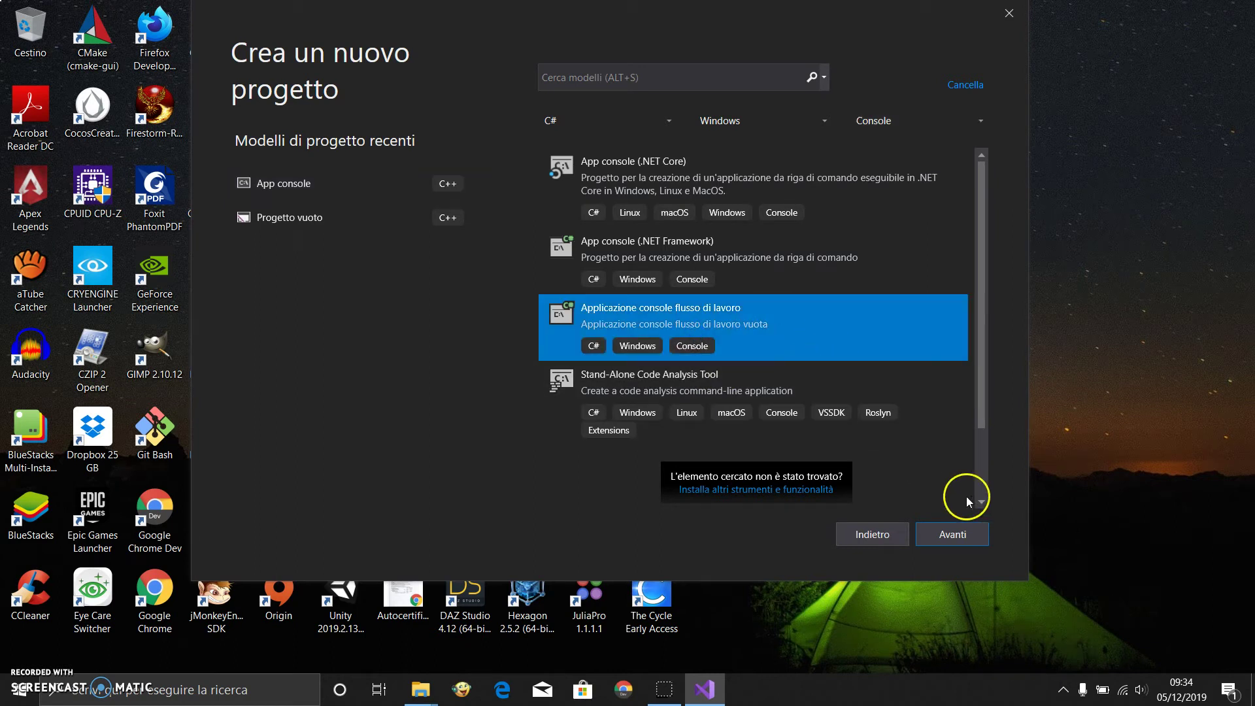
pyautogui.click(953, 534)
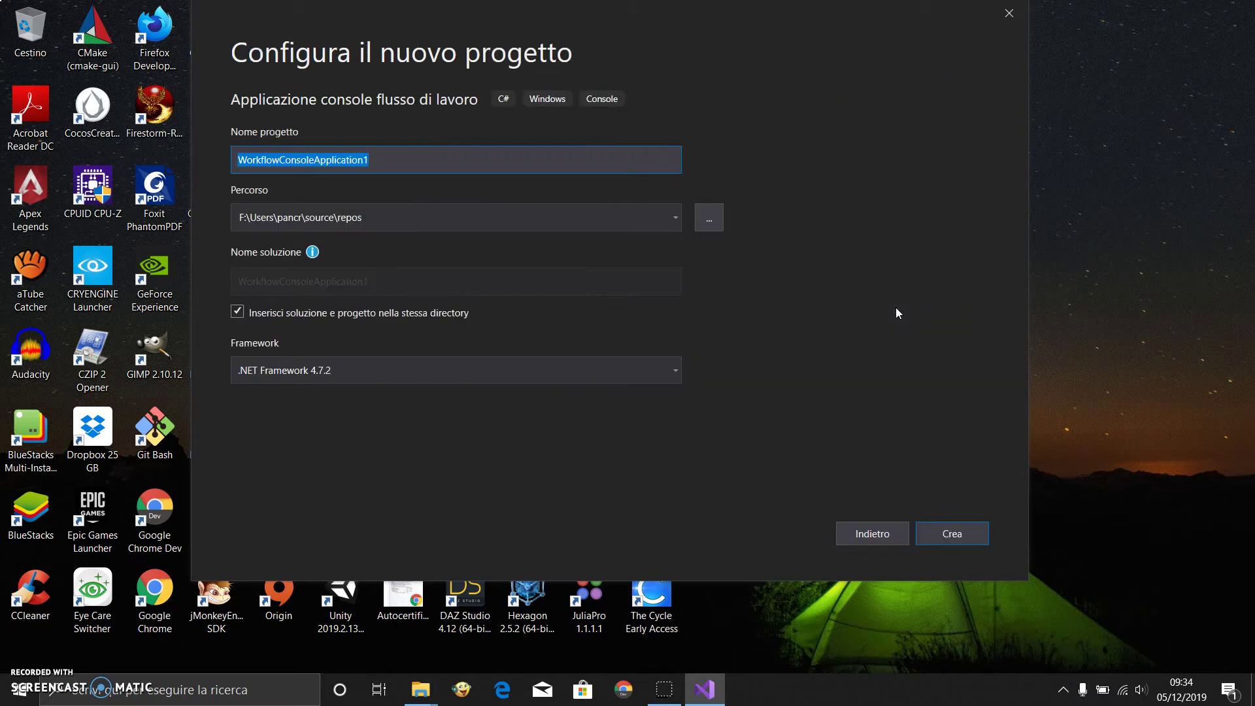
# Replace the default project name with Tutori01.
pyautogui.click(390, 158)
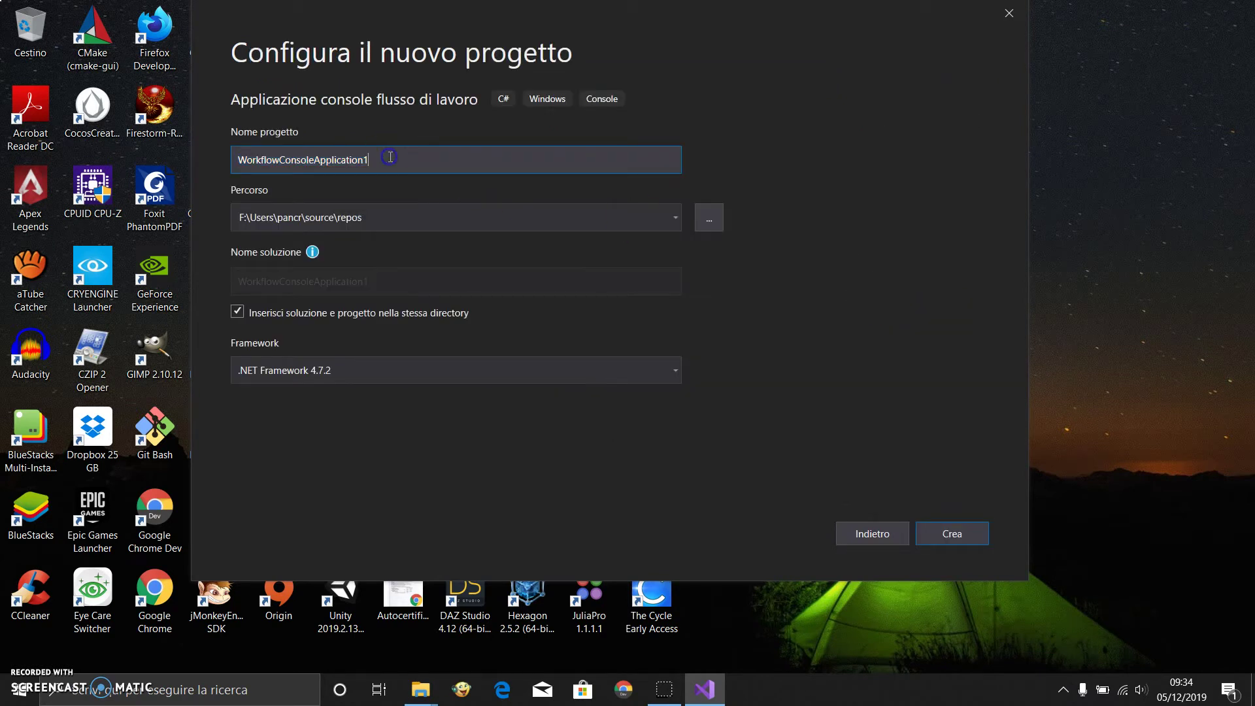
pyautogui.press('BackSpace')
pyautogui.press('BackSpace')
pyautogui.press('BackSpace')
pyautogui.press('BackSpace')
pyautogui.press('BackSpace')
pyautogui.press('BackSpace')
pyautogui.press('BackSpace')
pyautogui.press('BackSpace')
pyautogui.press('BackSpace')
pyautogui.press('BackSpace')
pyautogui.press('BackSpace')
pyautogui.press('BackSpace')
pyautogui.press('BackSpace')
pyautogui.press('BackSpace')
pyautogui.press('BackSpace')
pyautogui.press('BackSpace')
pyautogui.press('BackSpace')
pyautogui.press('BackSpace')
pyautogui.press('BackSpace')
pyautogui.press('BackSpace')
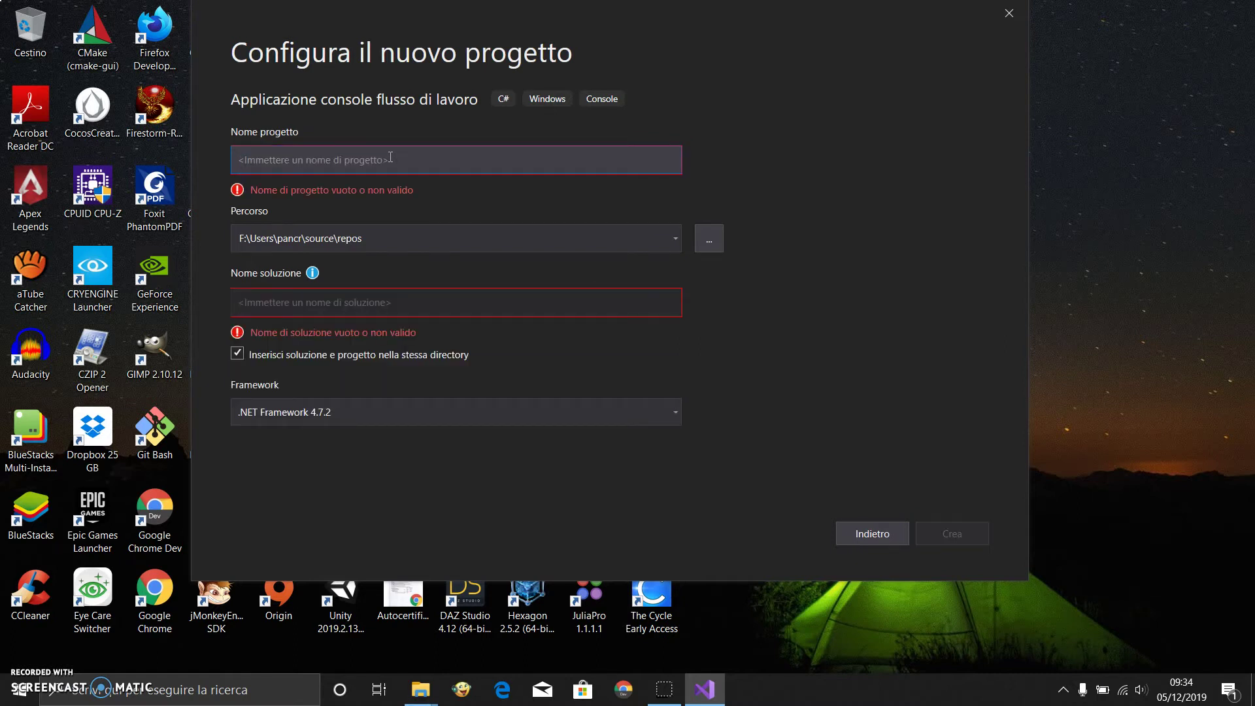
pyautogui.write('Tutori')
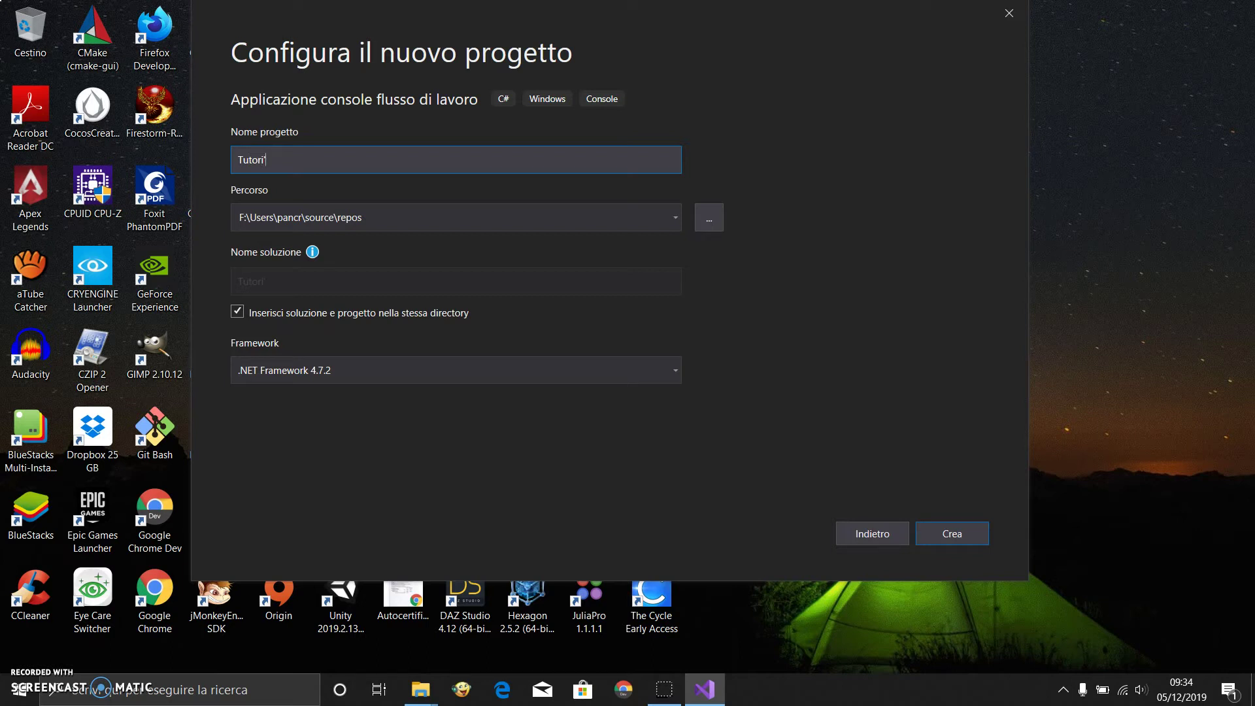
pyautogui.write('01')
# Turn off placing the solution and project in the same directory, and name the solution Prova01.
pyautogui.click(282, 281)
pyautogui.click(262, 283)
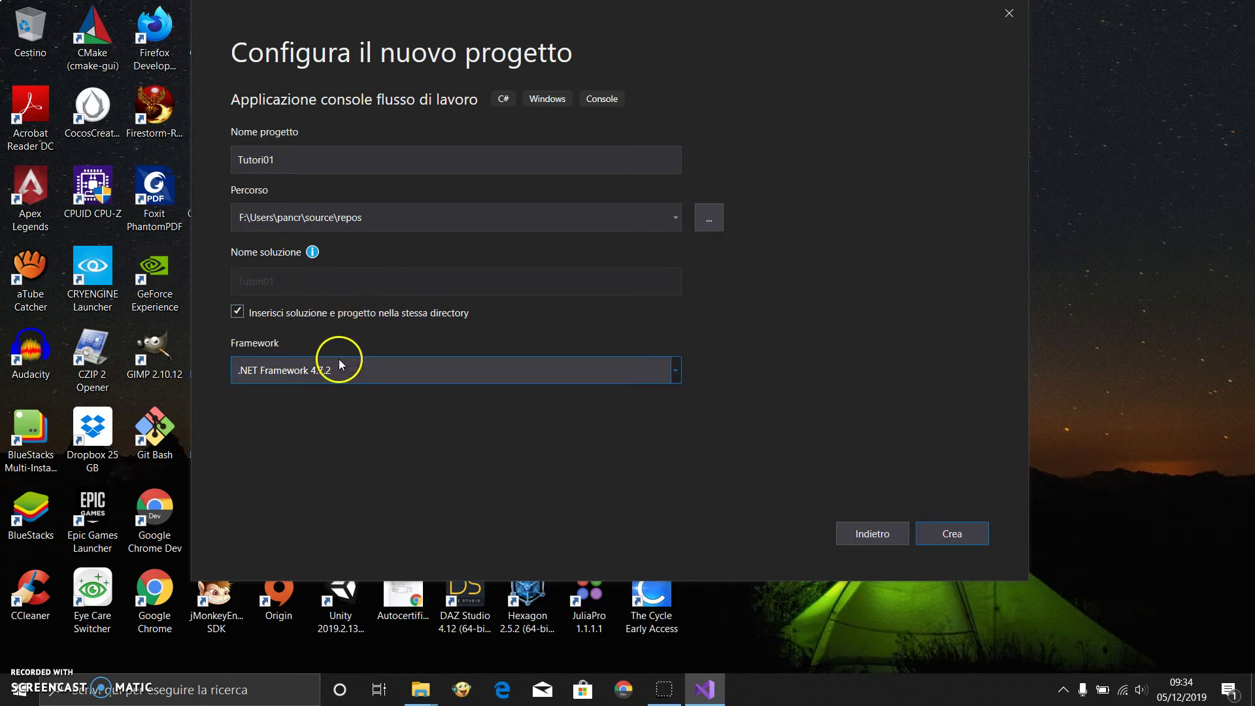
pyautogui.click(237, 317)
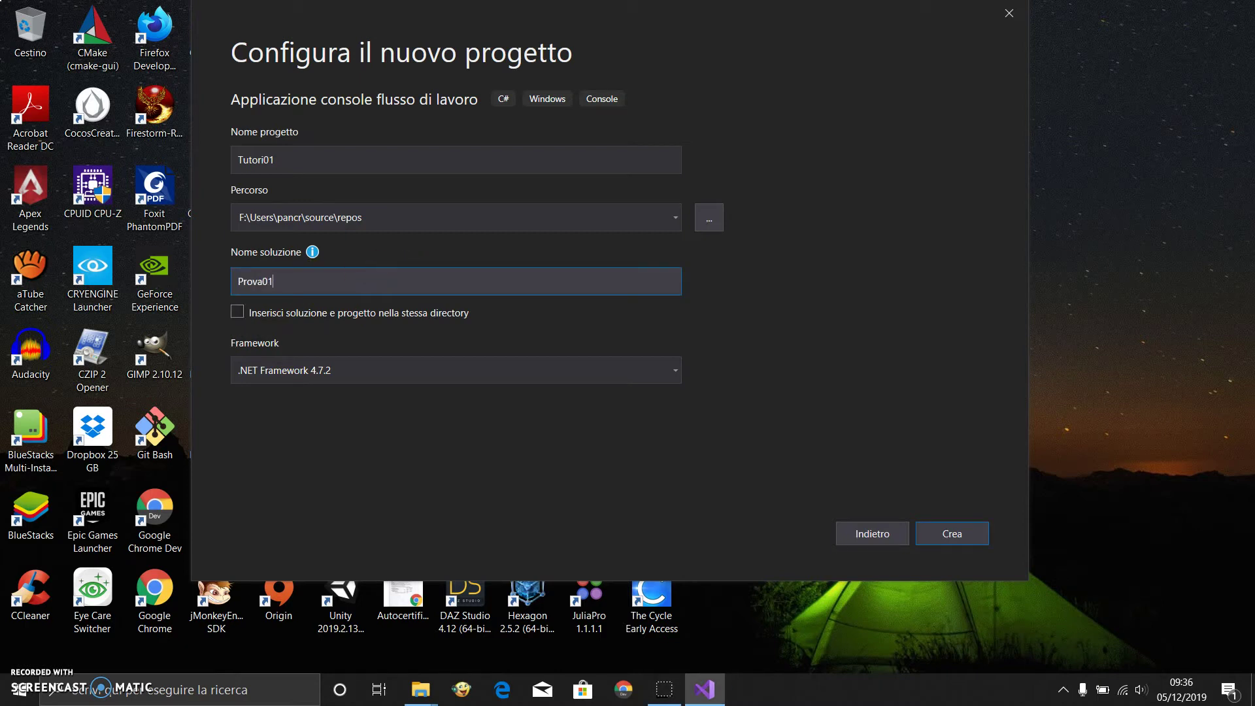
# Keep .NET Framework 4.7.2 as the framework and create the project.
pyautogui.click(451, 371)
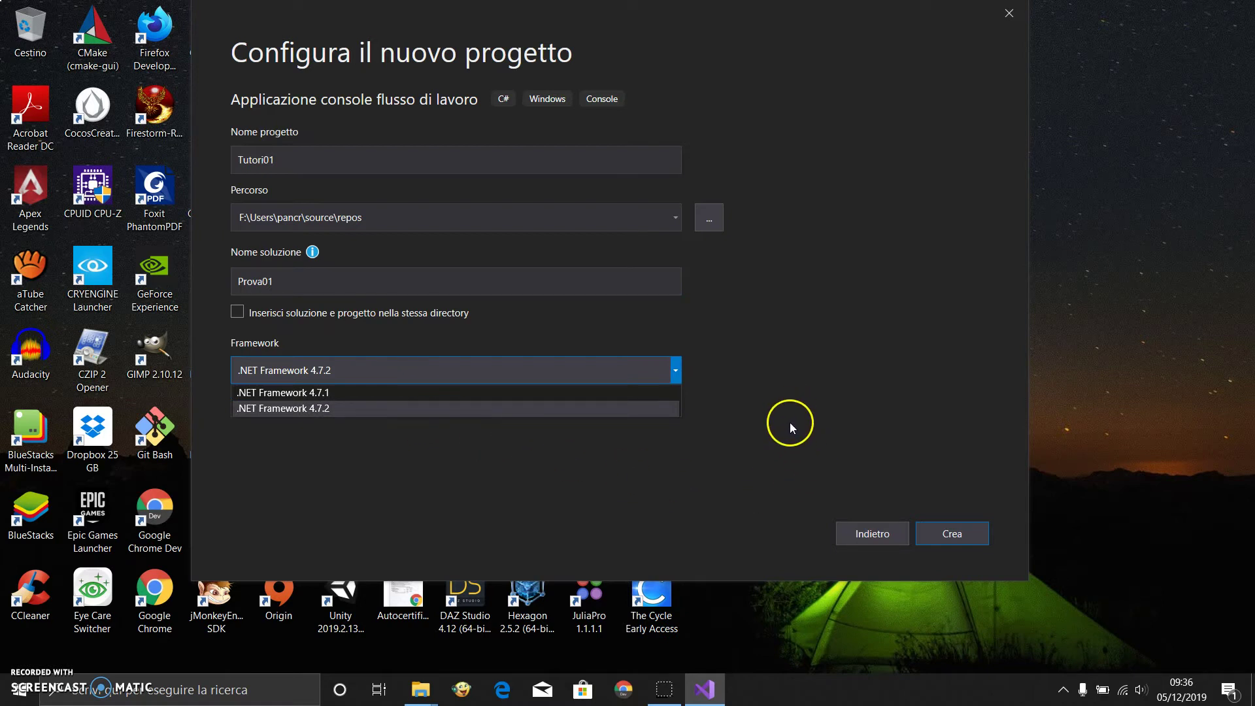
pyautogui.click(921, 376)
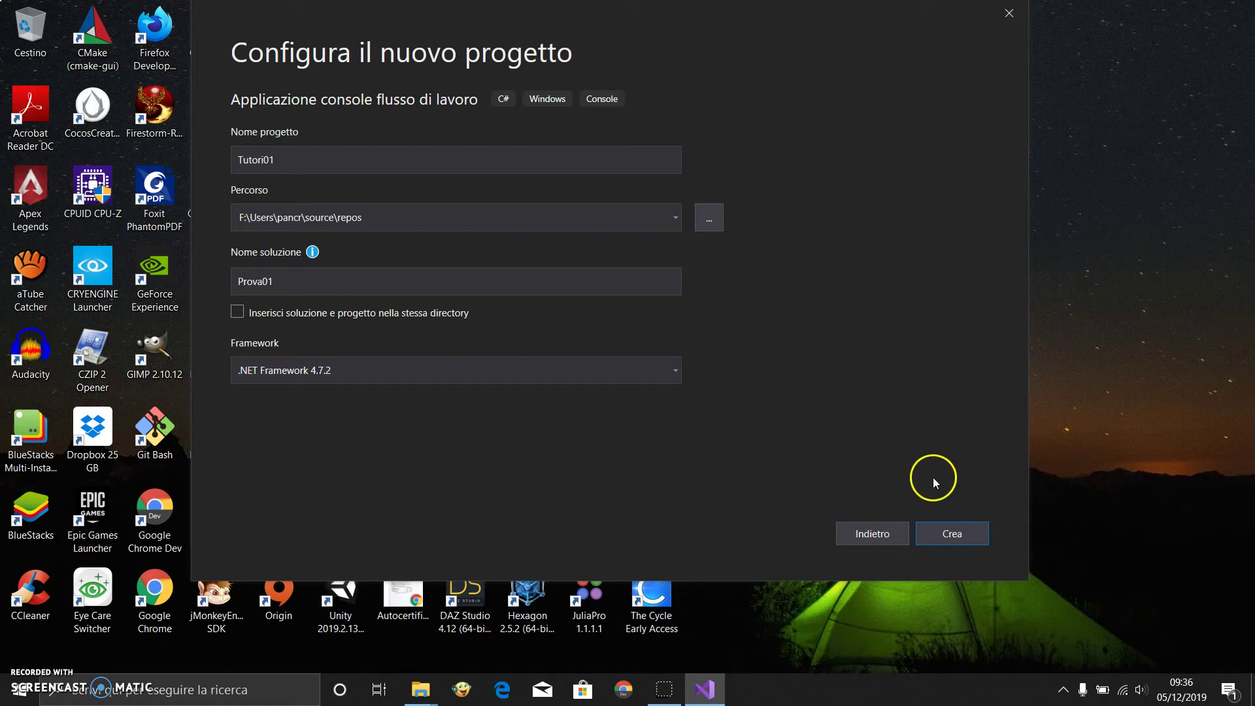
pyautogui.click(962, 535)
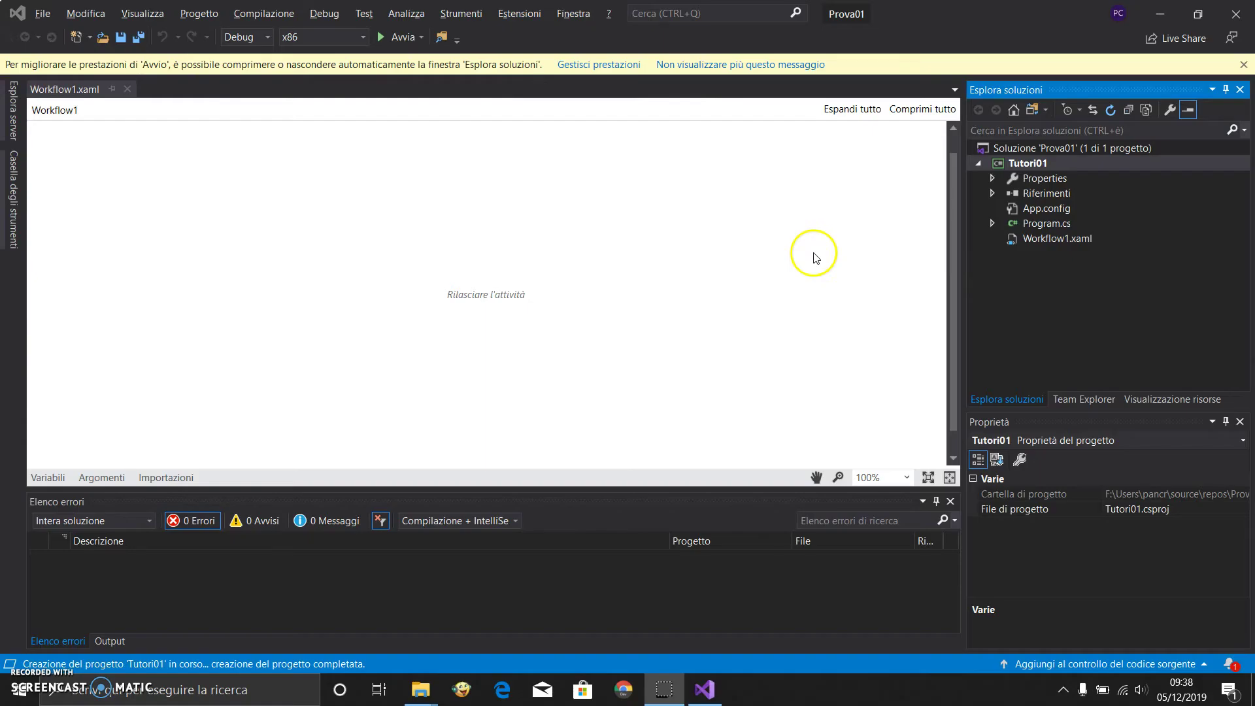
# Dismiss the startup performance notification and open Program.cs to examine the string and Activity types in its Main method.
pyautogui.click(1244, 65)
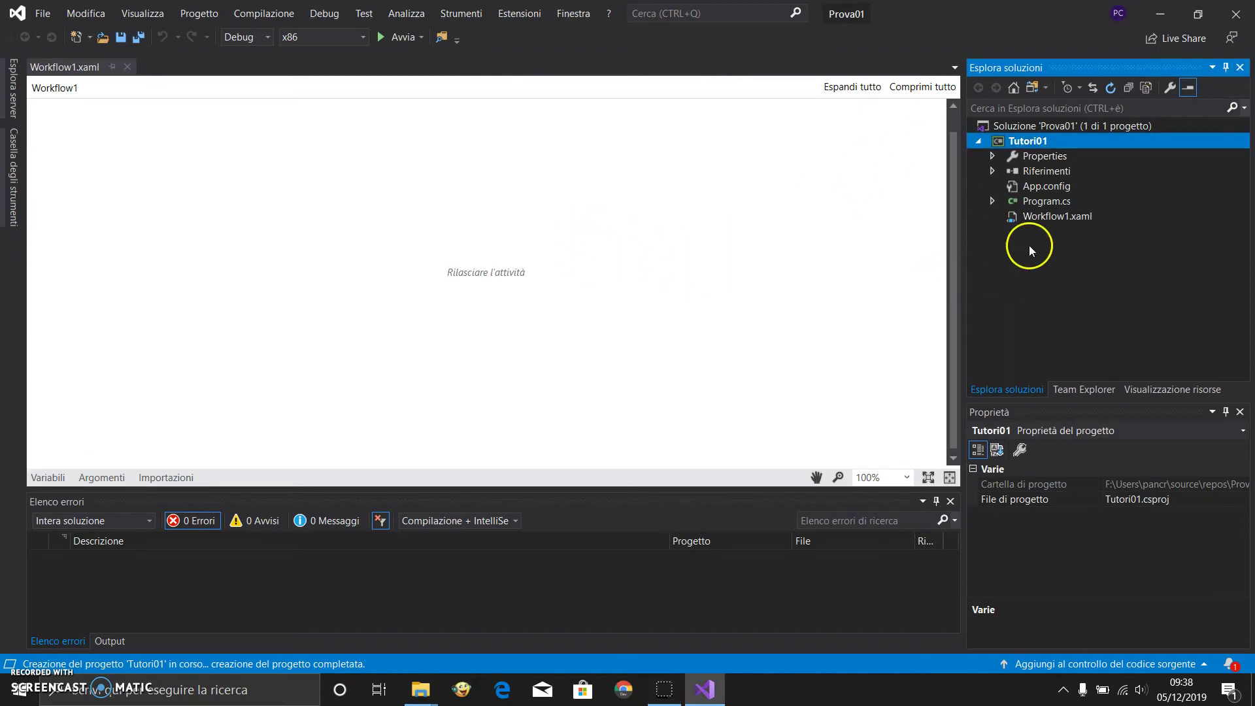
pyautogui.click(1043, 202)
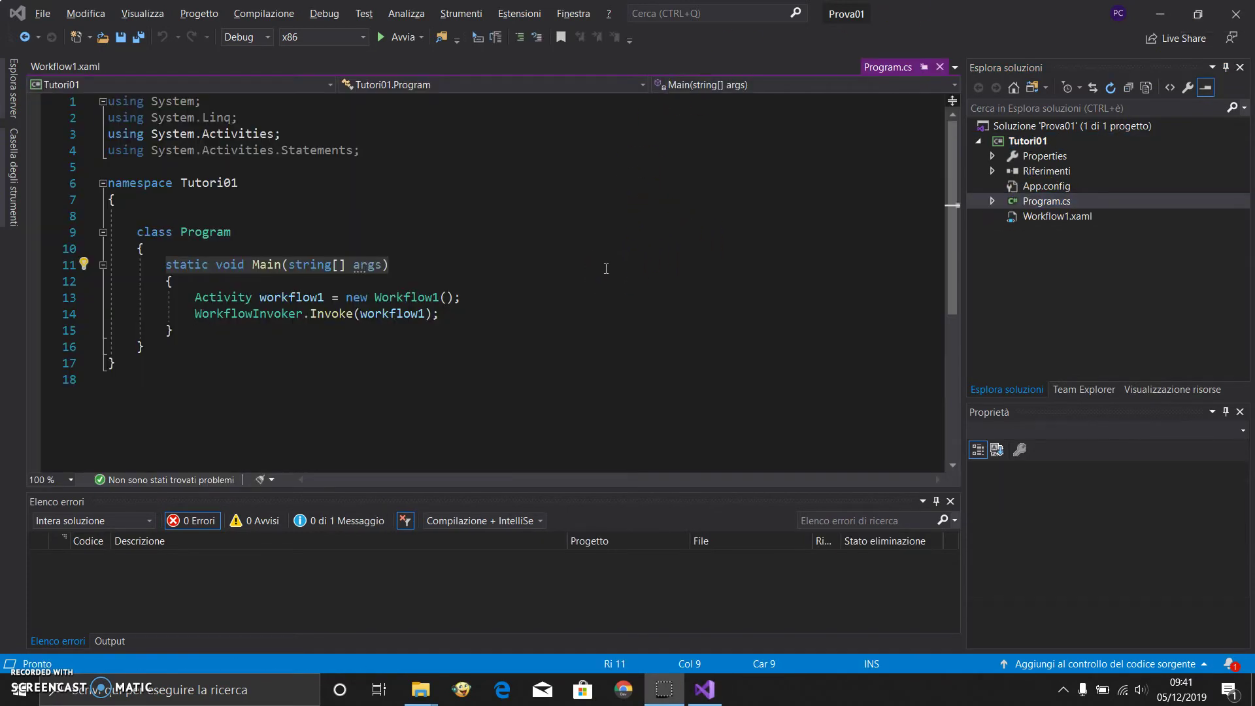
pyautogui.click(603, 236)
pyautogui.click(509, 342)
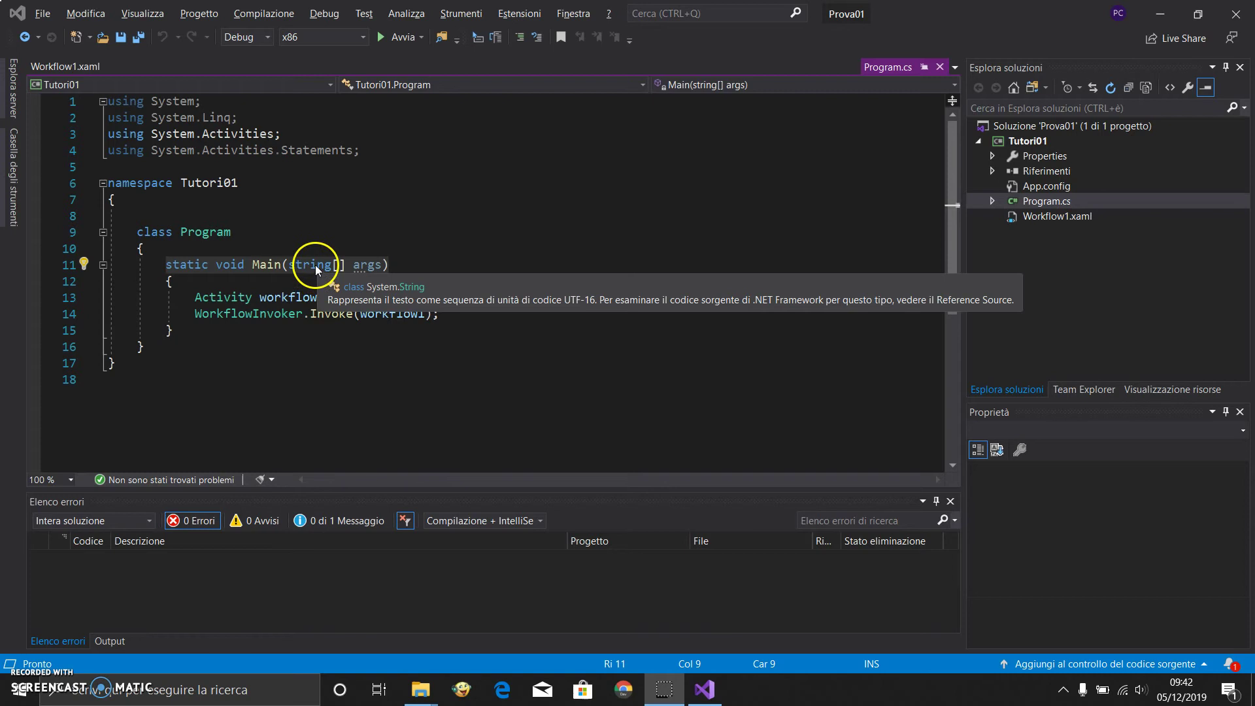
pyautogui.moveTo(324, 266)
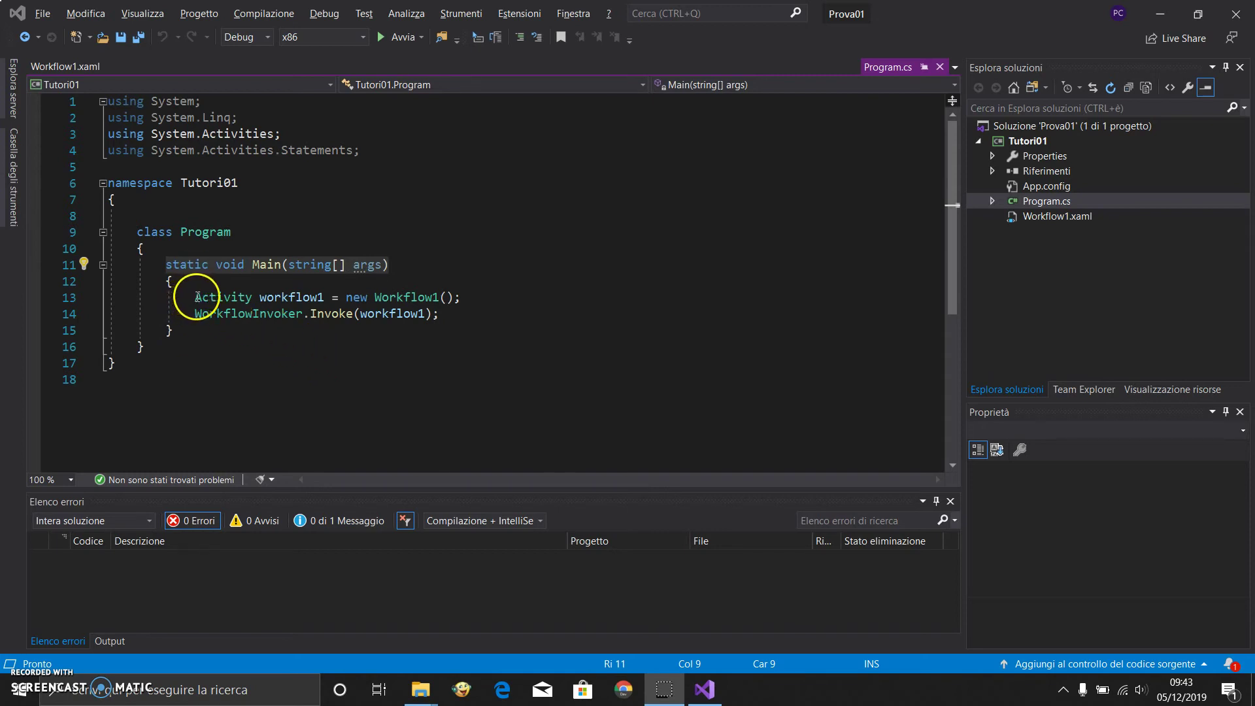
pyautogui.moveTo(224, 295)
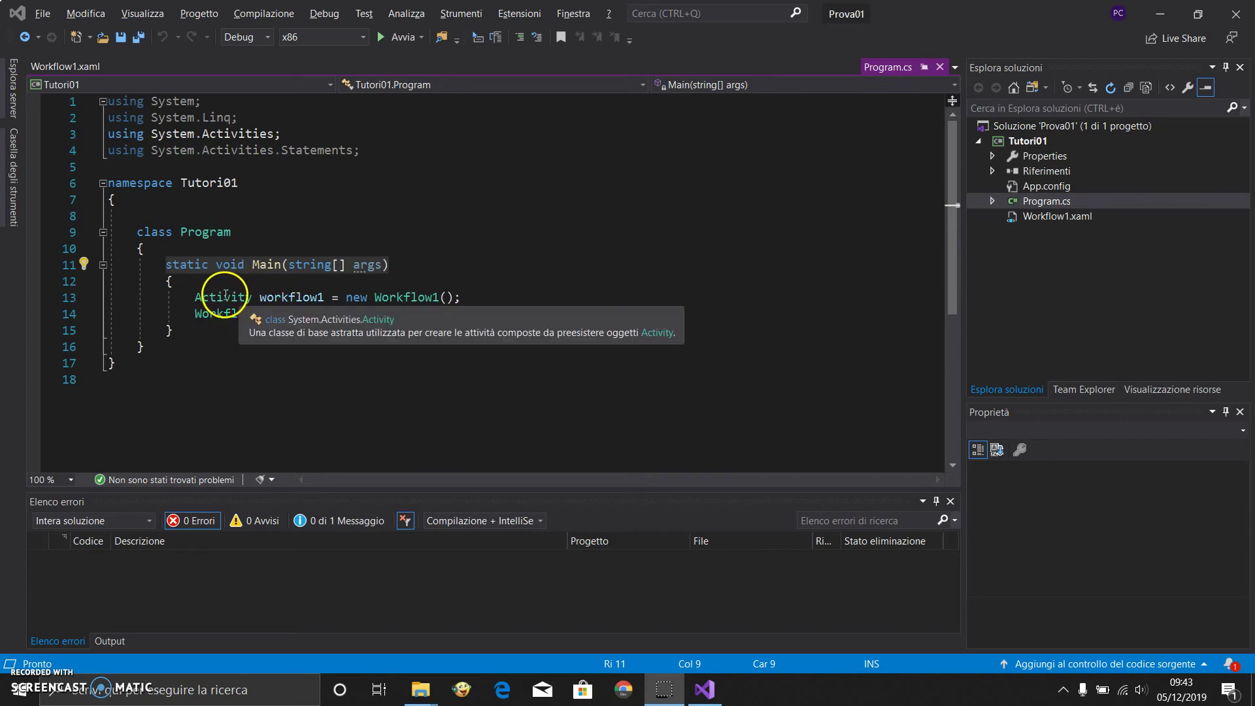